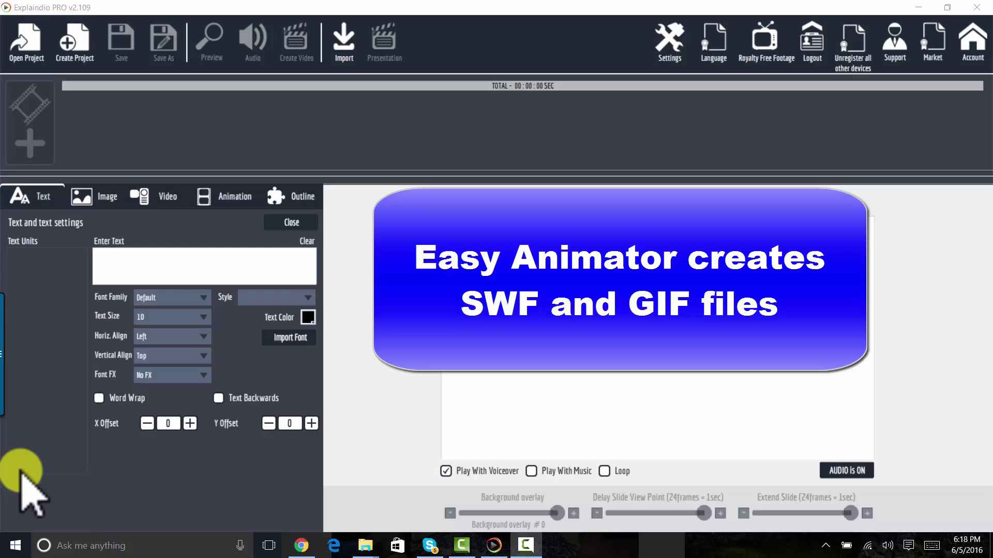
- Create a new project named 'test' and add a blank first scene
mouse_move(10, 372)
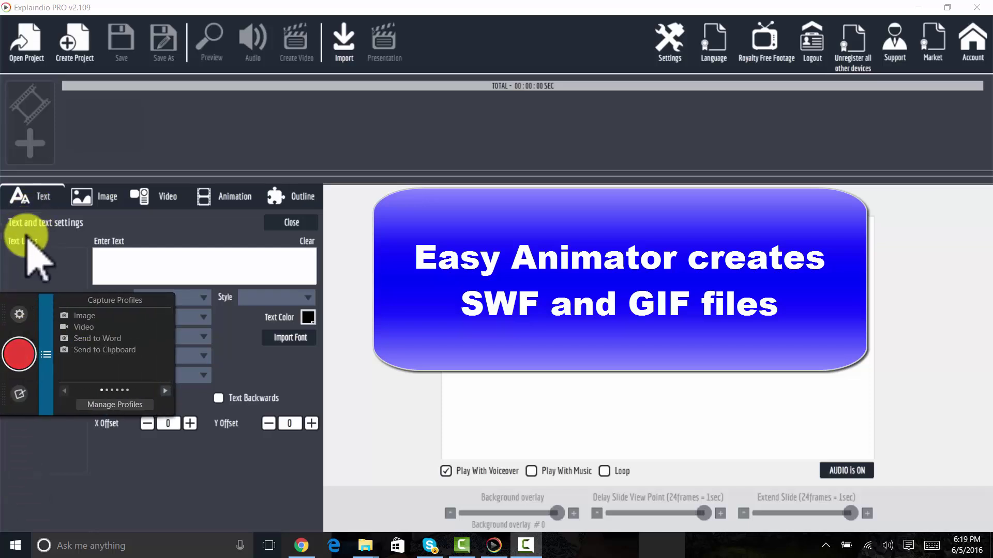
left_click(70, 49)
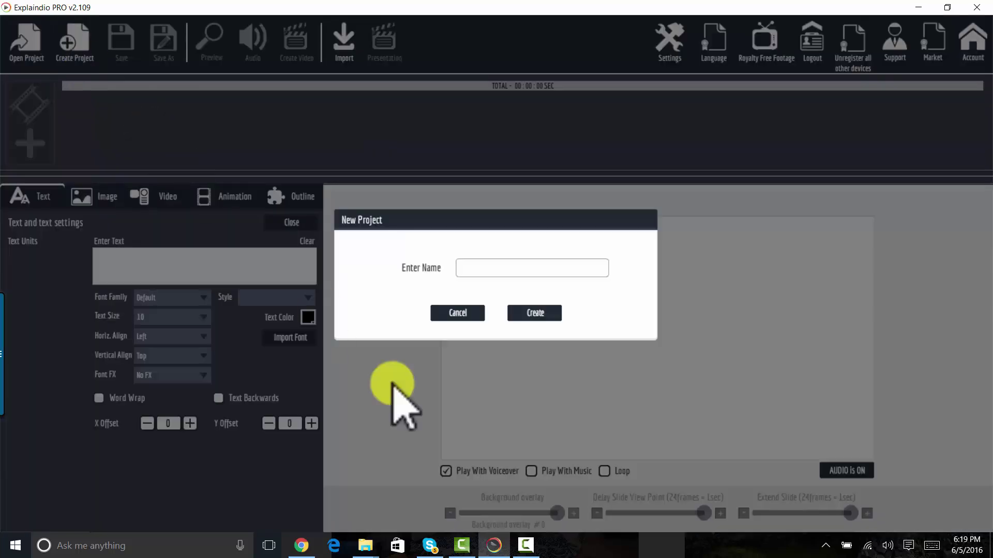
left_click(541, 270)
type("tes")
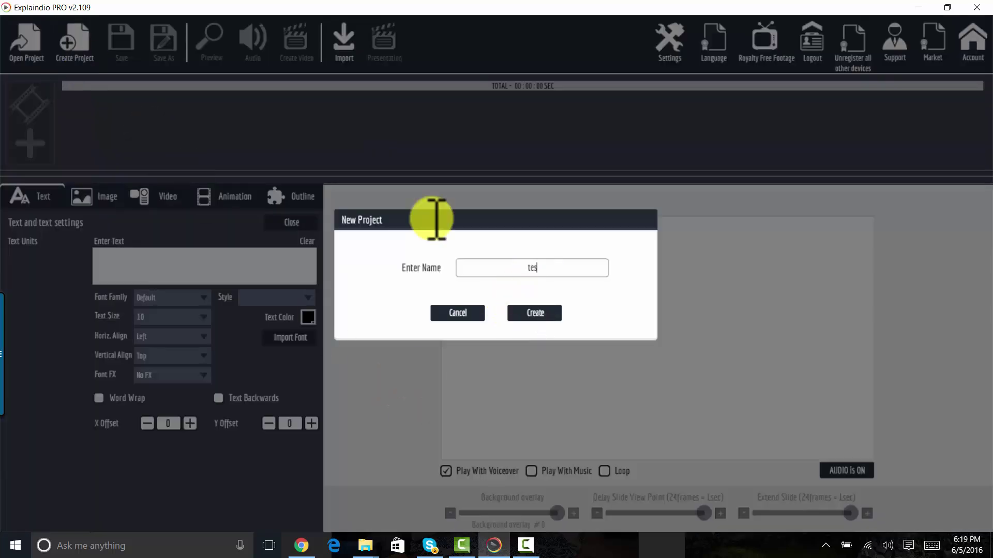
type("t")
left_click(535, 312)
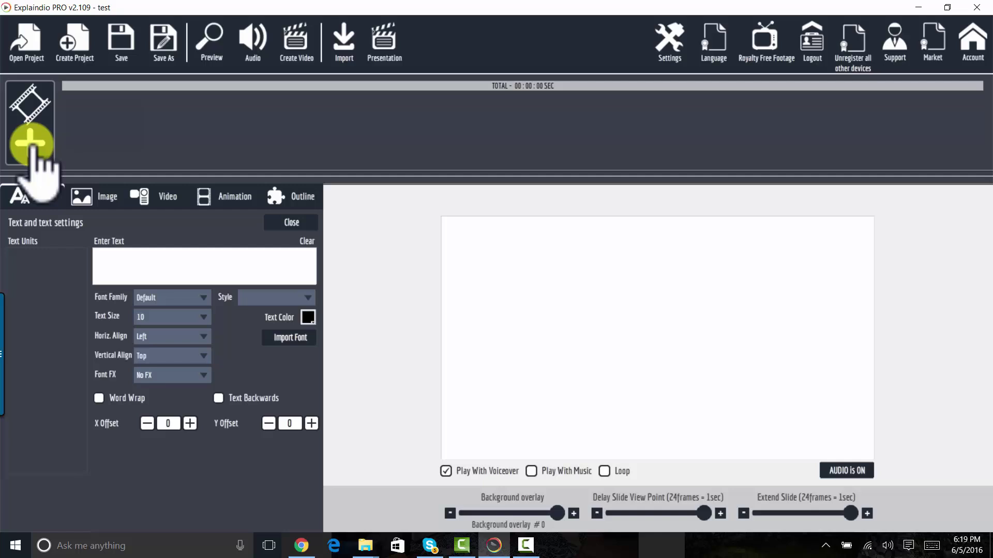
left_click(33, 145)
left_click(404, 284)
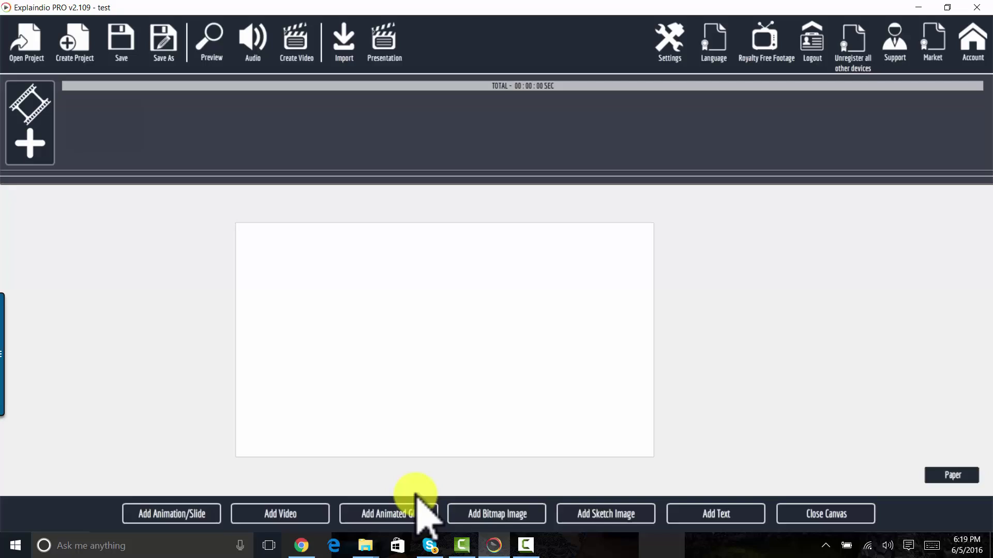
- Import the fairhousingcircle2_In_Anim_Out Flash animation from the AAA-Animations folder
left_click(166, 512)
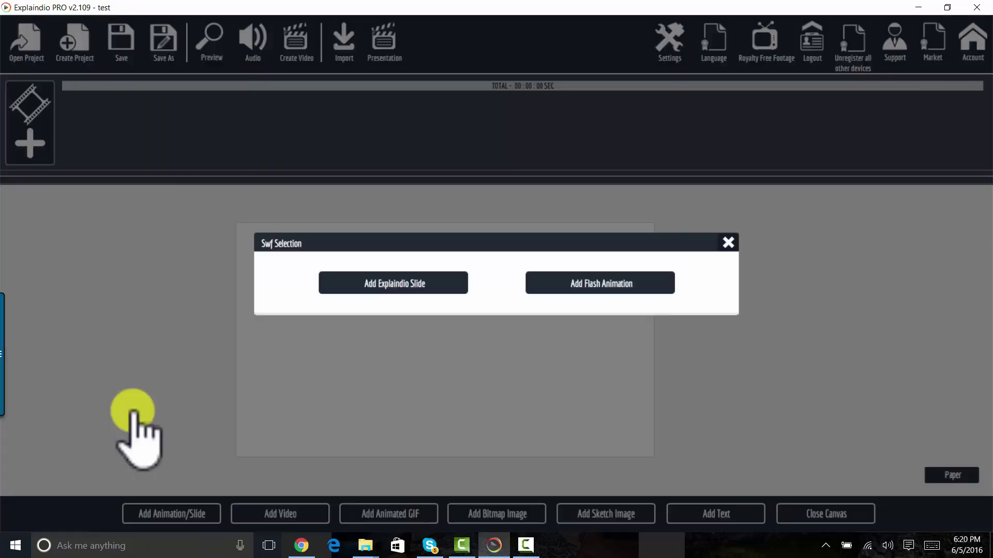
left_click(600, 283)
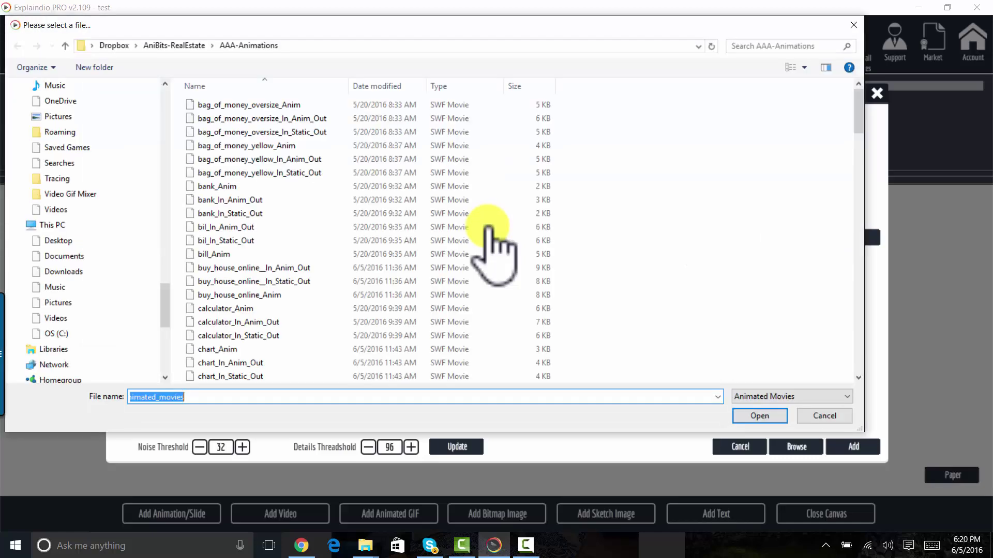
left_click(204, 159)
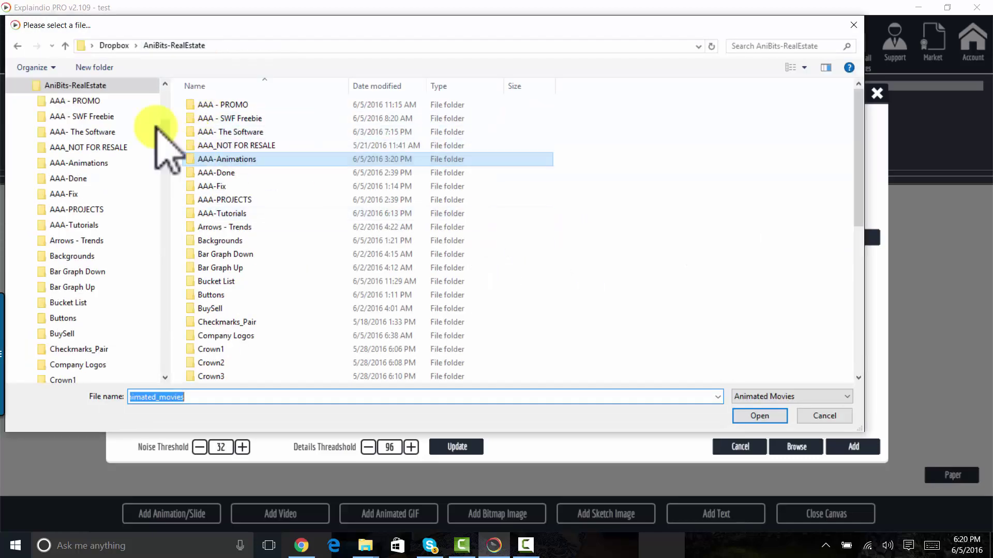
double_click(203, 159)
left_click(203, 159)
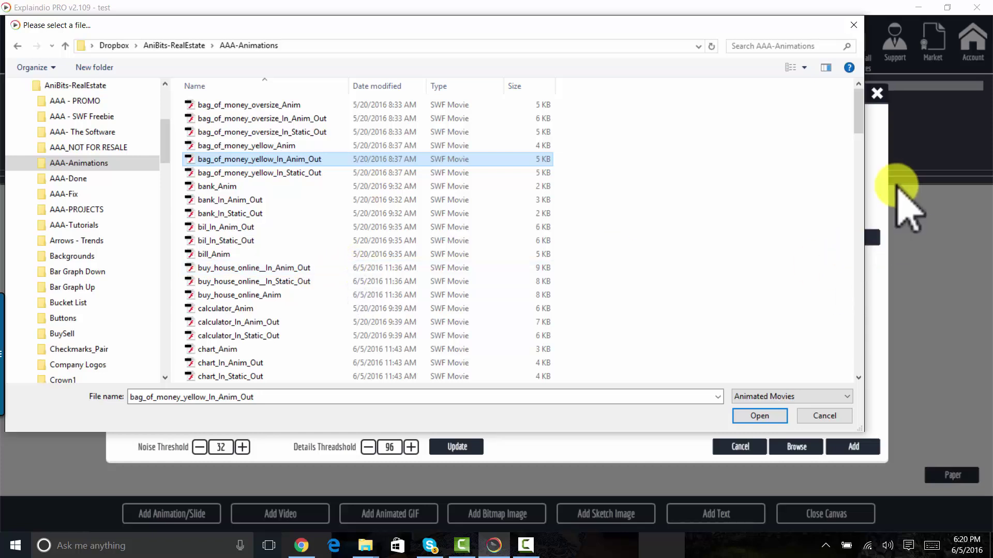
left_click_drag(858, 128, 870, 226)
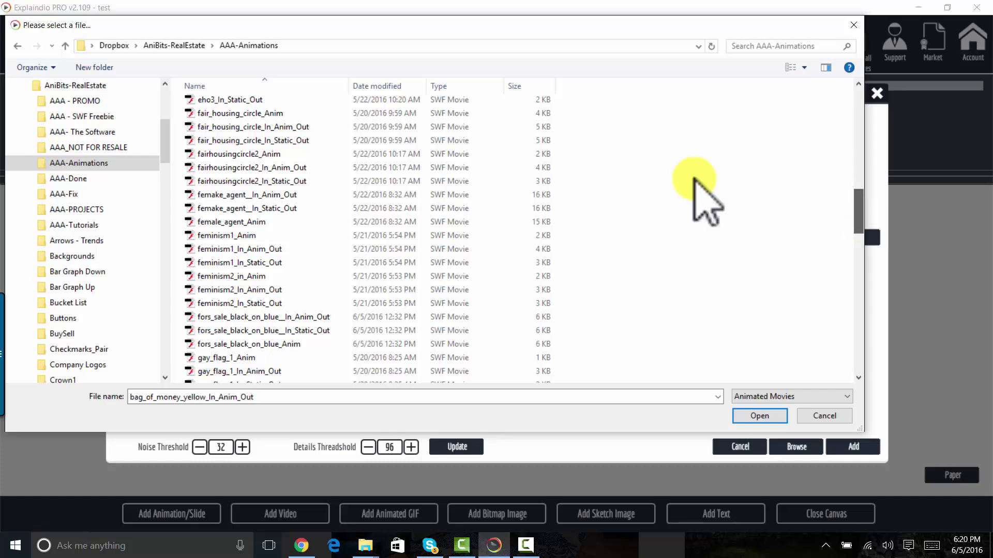
left_click(207, 167)
left_click(759, 416)
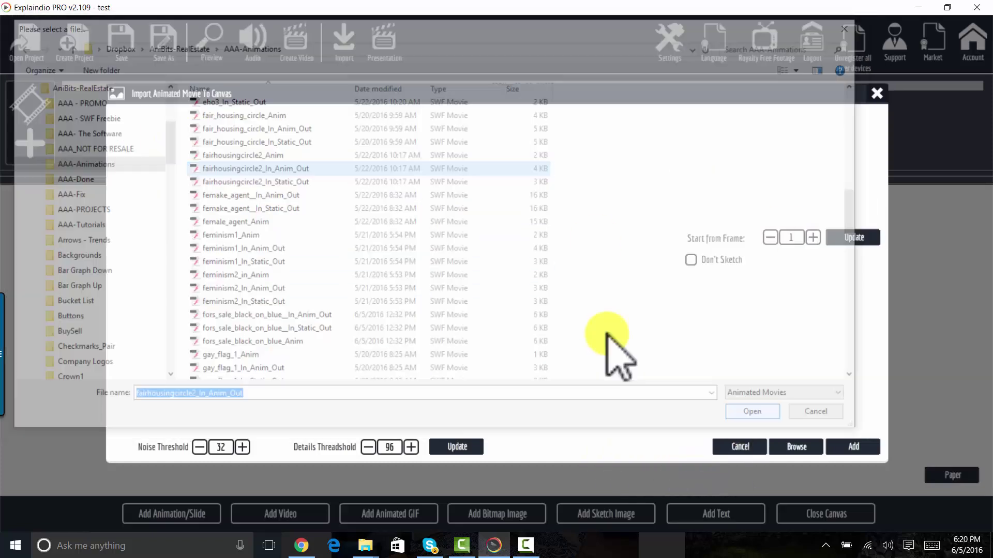
- Add the animation without sketching, scale it to full screen, and start another scene
left_click(690, 260)
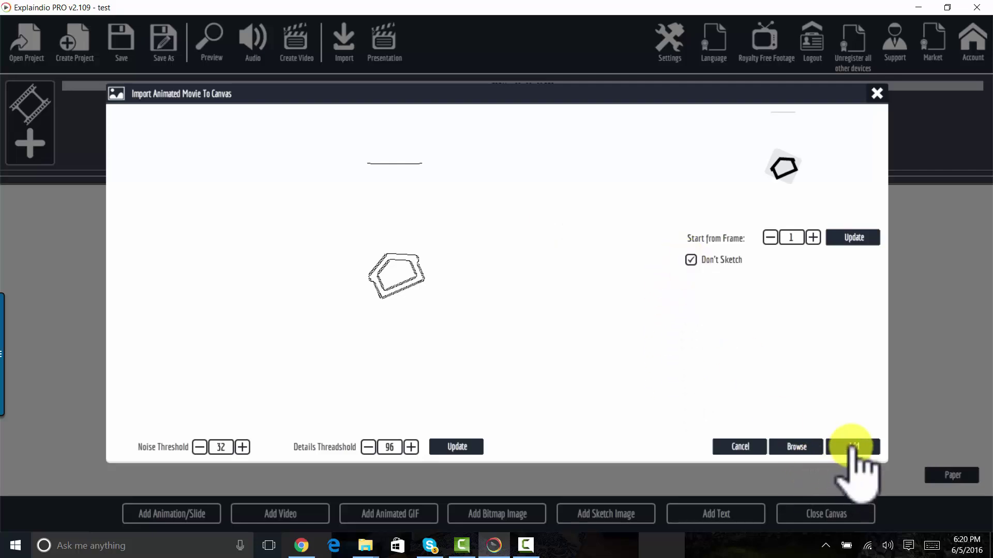
left_click(854, 447)
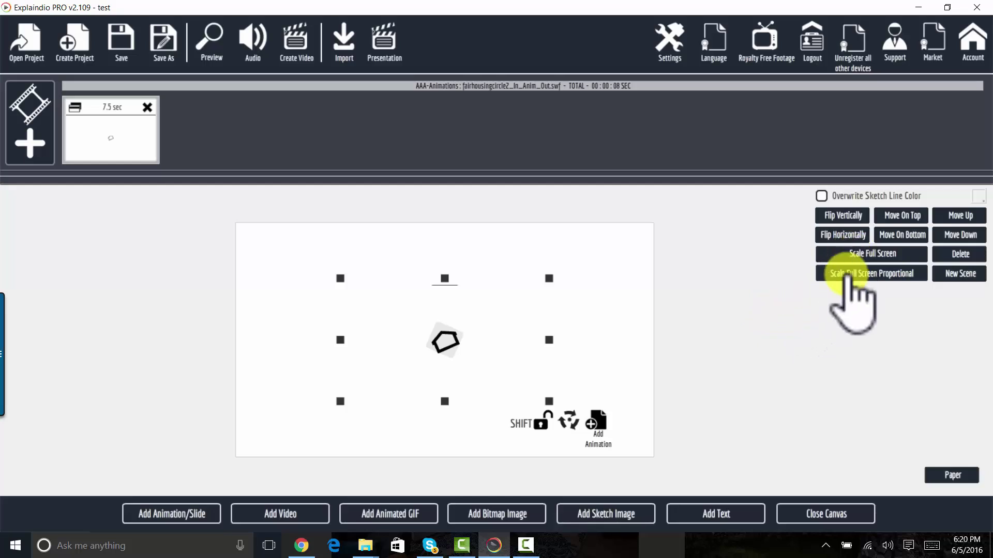
left_click(851, 255)
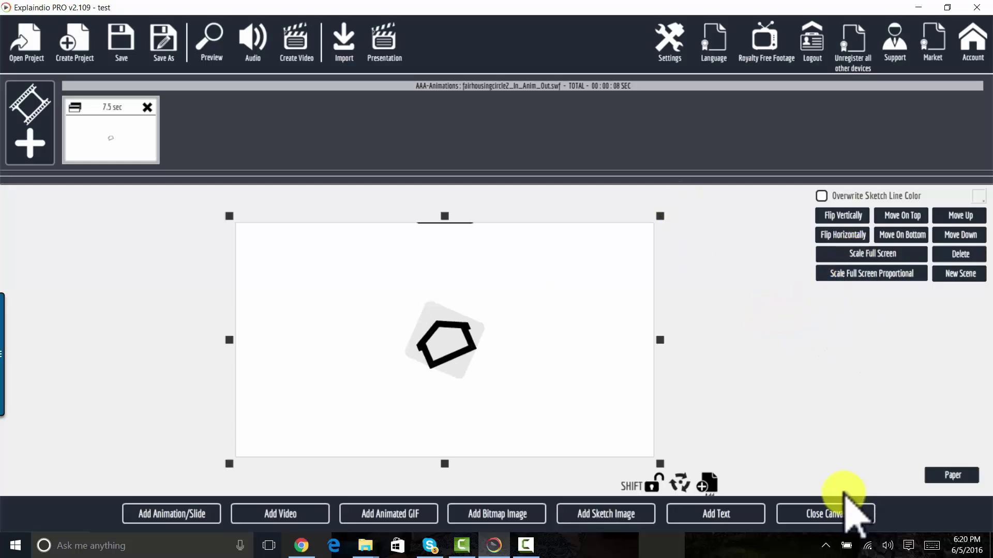
left_click(832, 515)
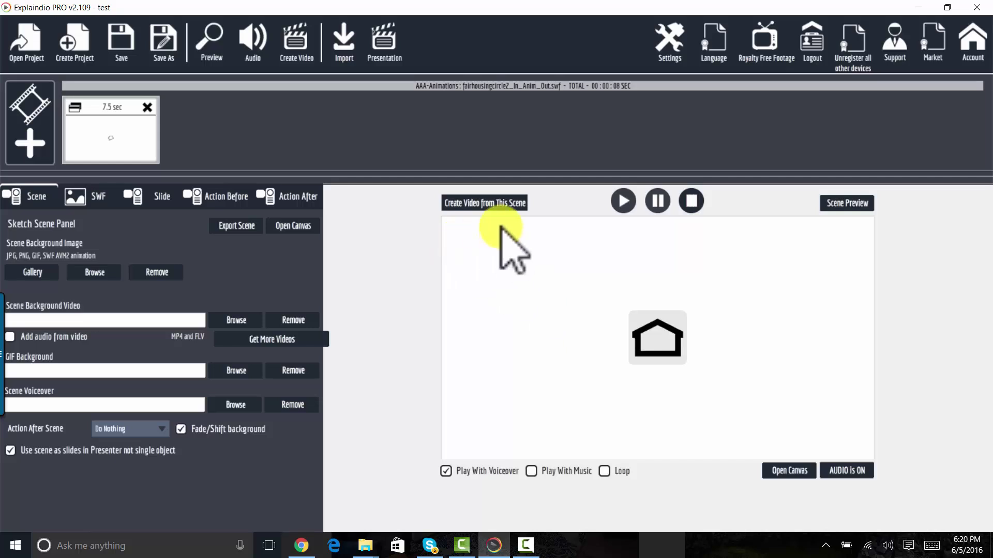
left_click(32, 151)
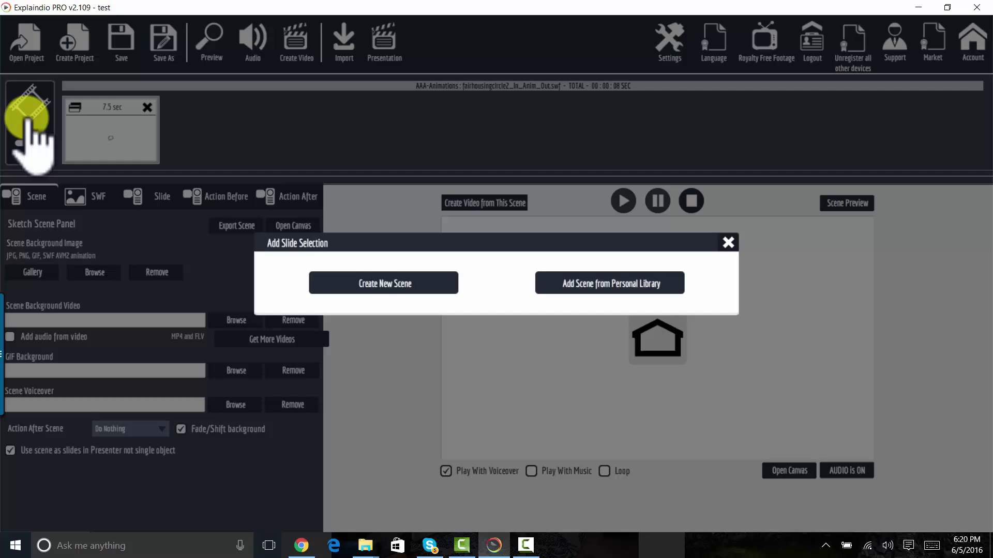
- Create a second blank scene holding bank_In_Static_Out, scaled full screen proportionally
left_click(415, 285)
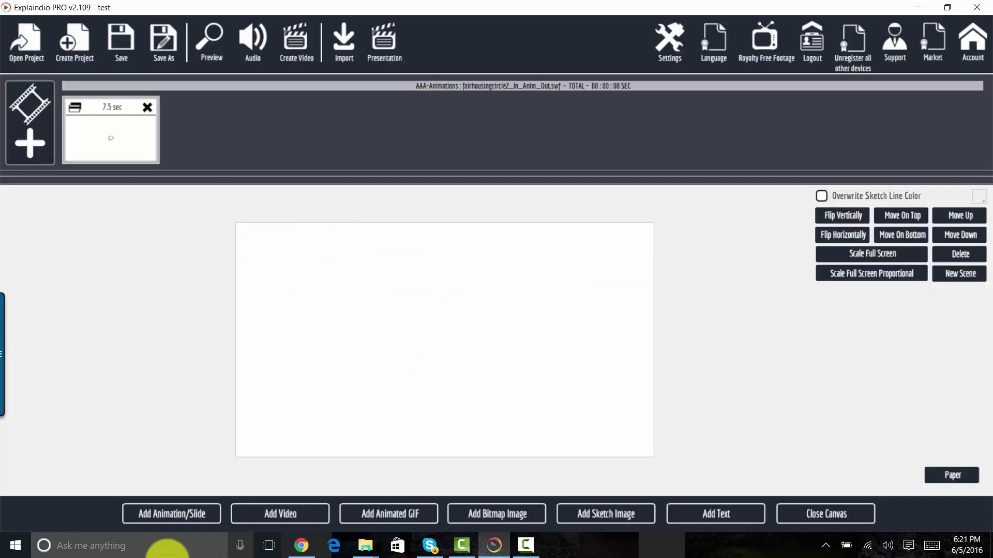
left_click(155, 515)
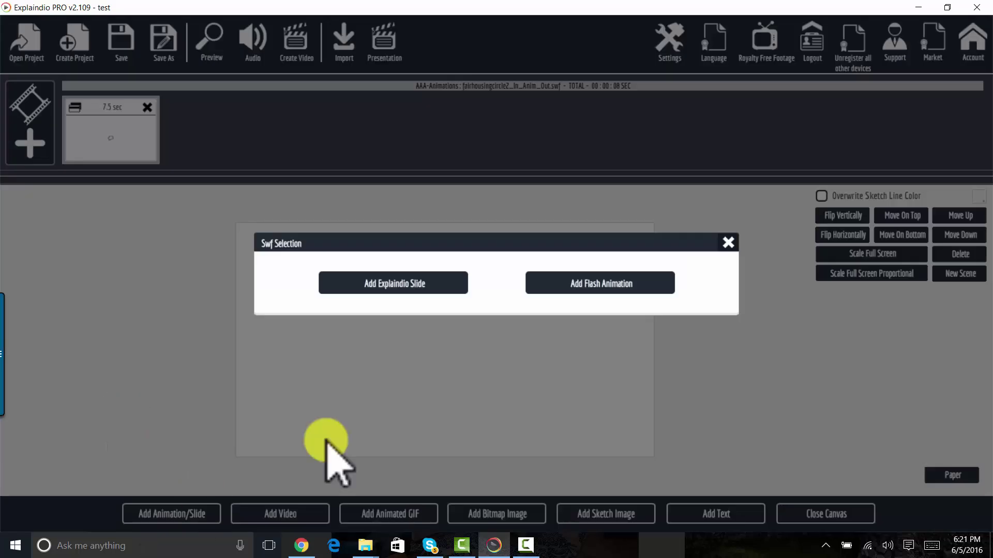
left_click(626, 288)
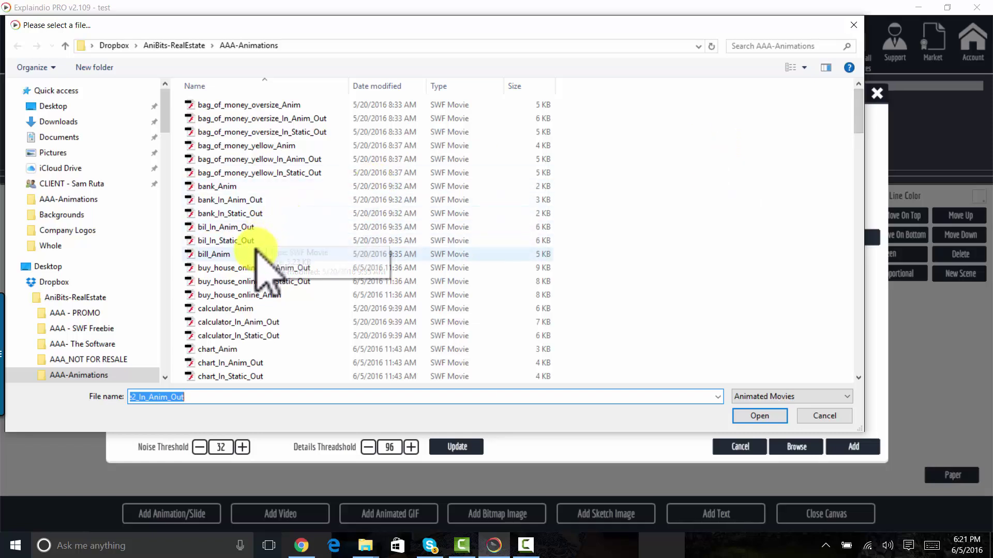
left_click(248, 212)
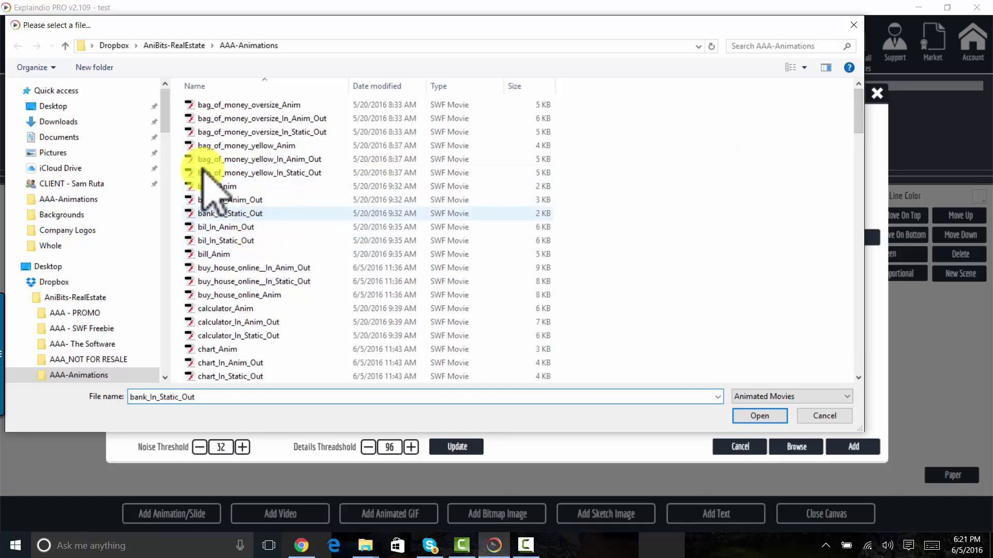
left_click(759, 417)
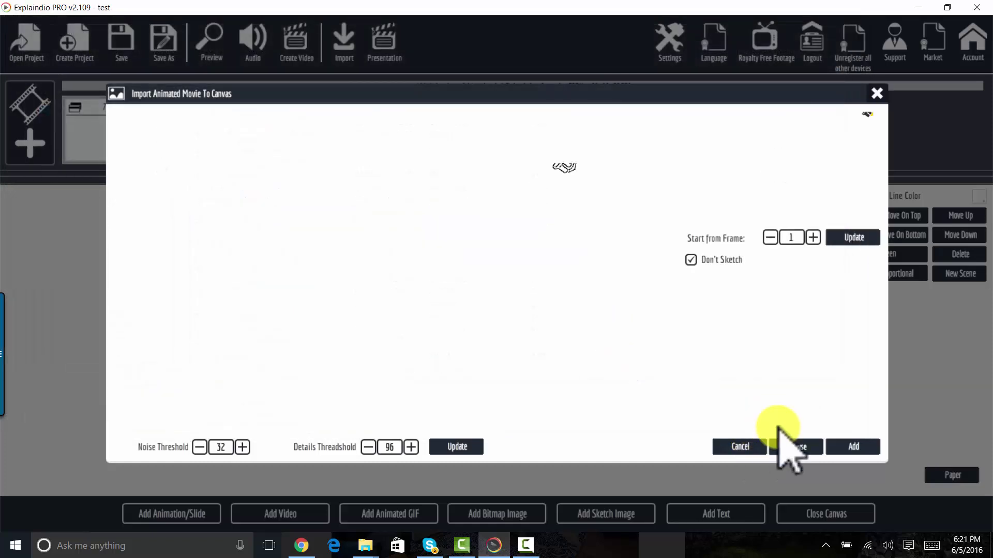
left_click(853, 446)
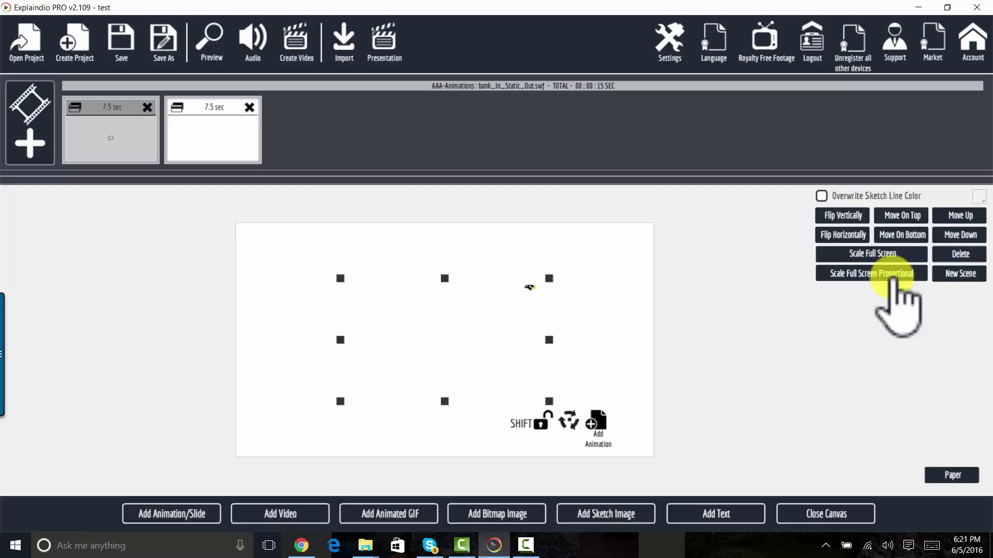
left_click(880, 274)
left_click(814, 514)
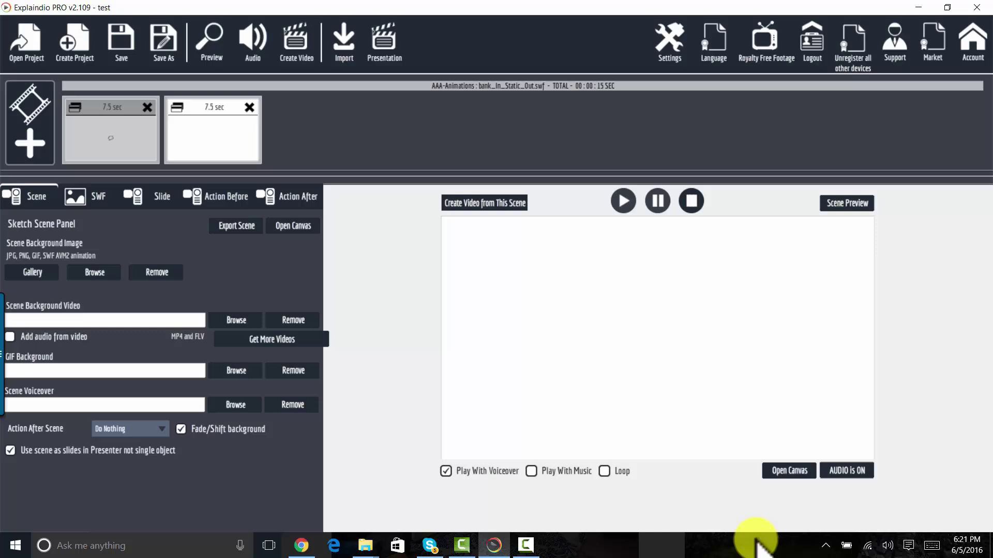
- Shrink the bank animation proportionally and move it to the scene's upper-right corner
left_click(791, 467)
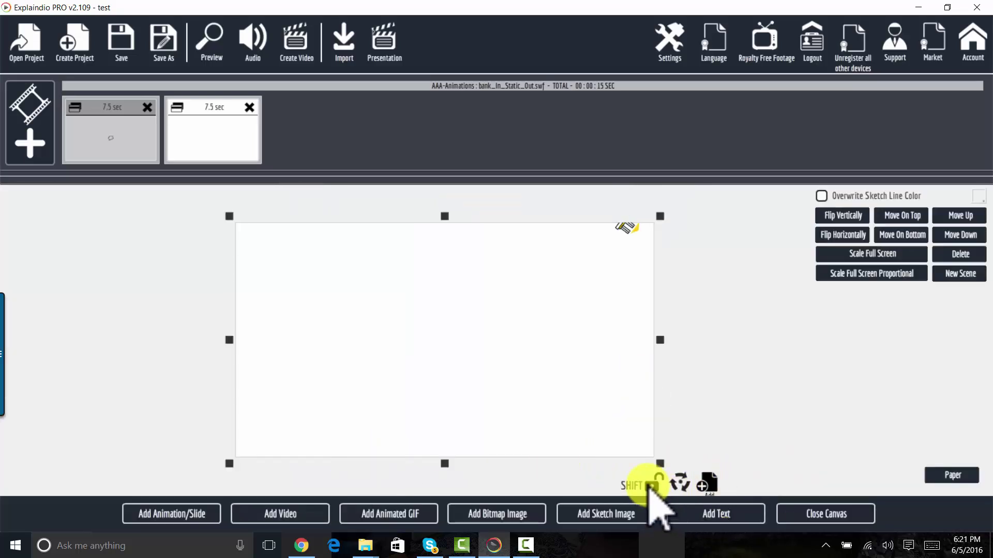
left_click(655, 483)
left_click_drag(229, 464, 367, 365)
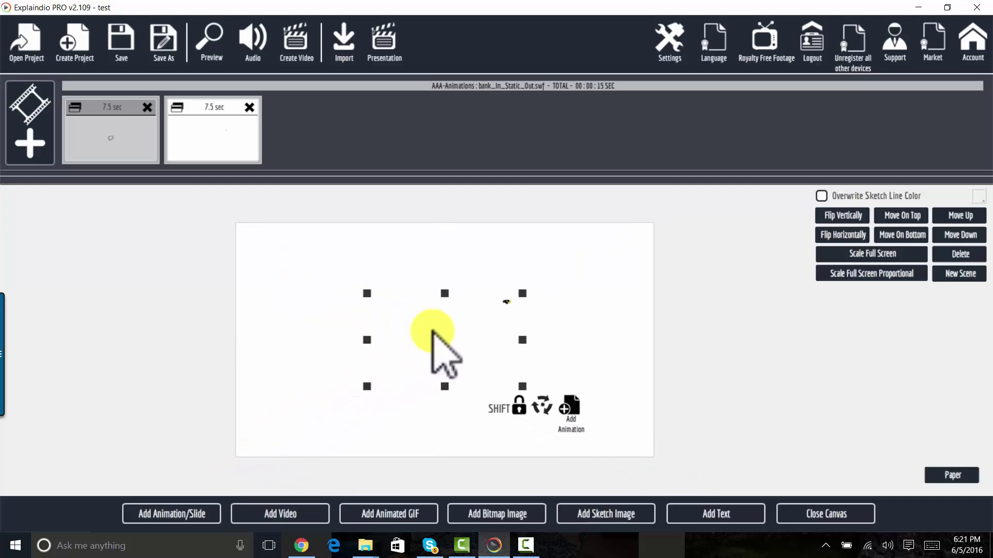
left_click_drag(450, 366, 575, 276)
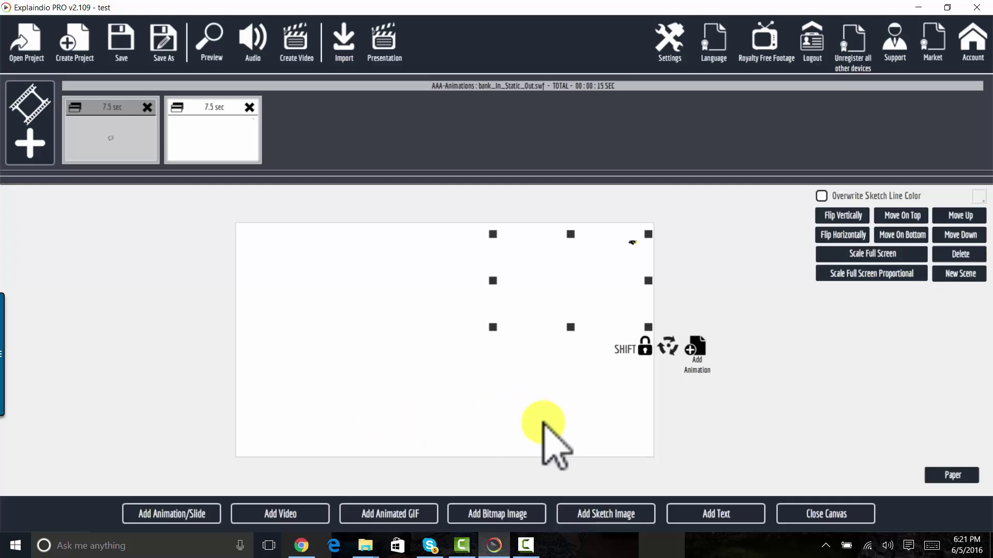
left_click(847, 514)
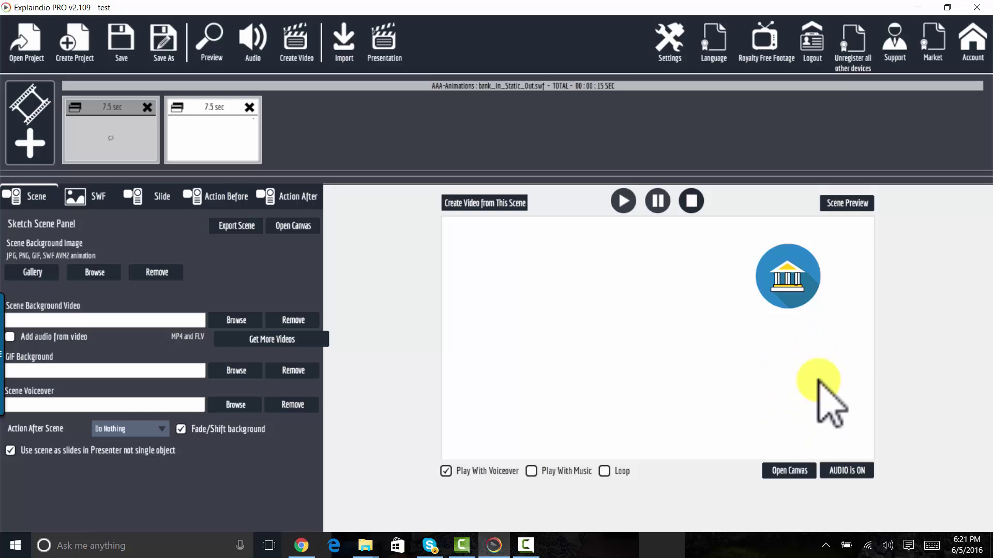
- Add a third blank scene with the military_friendly_real_esatate_agen_In_Static_Out animation
left_click(31, 122)
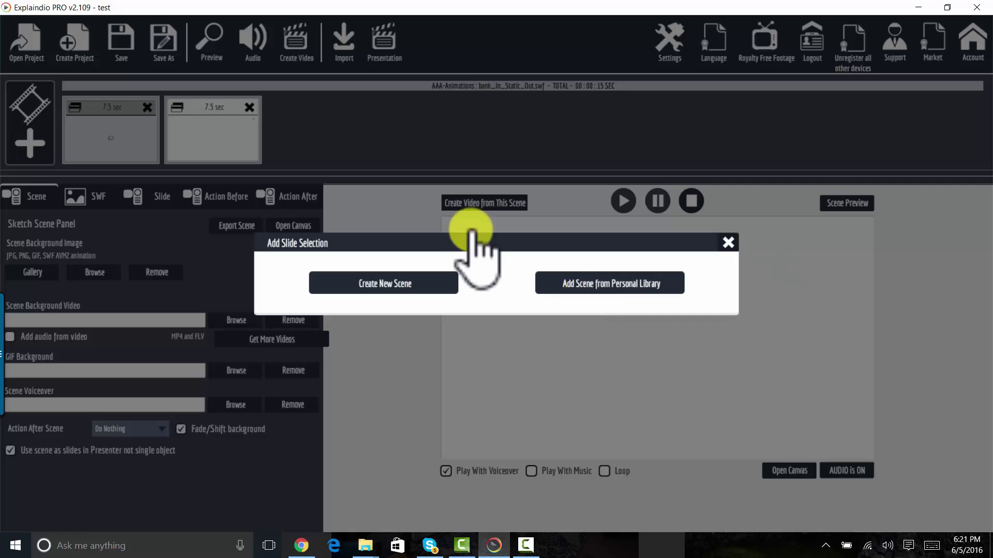
left_click(600, 283)
left_click(617, 216)
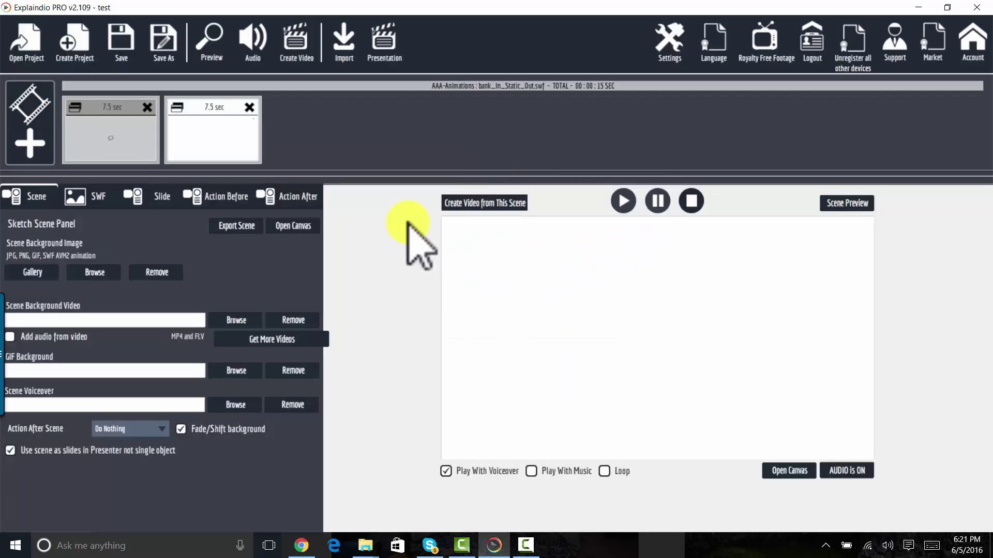
left_click(44, 129)
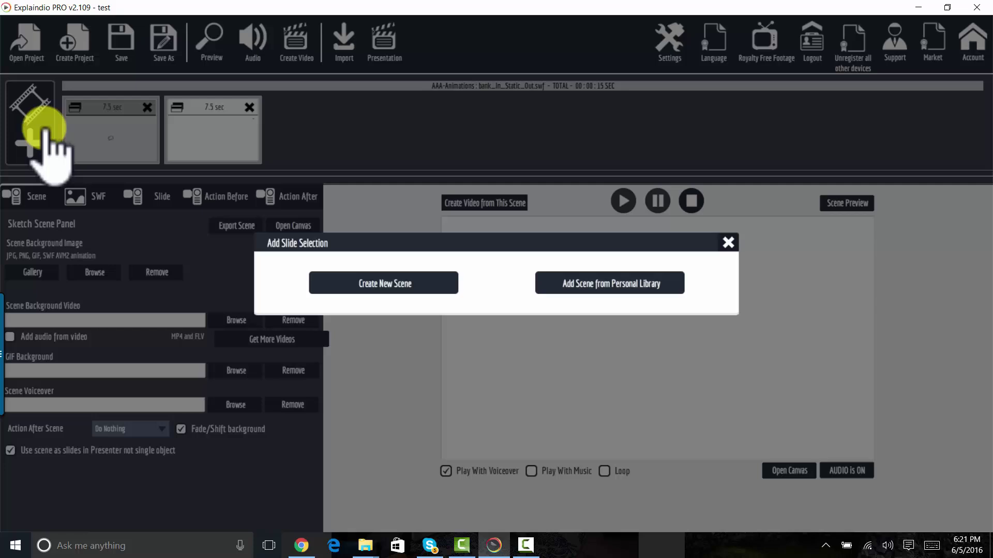
left_click(409, 283)
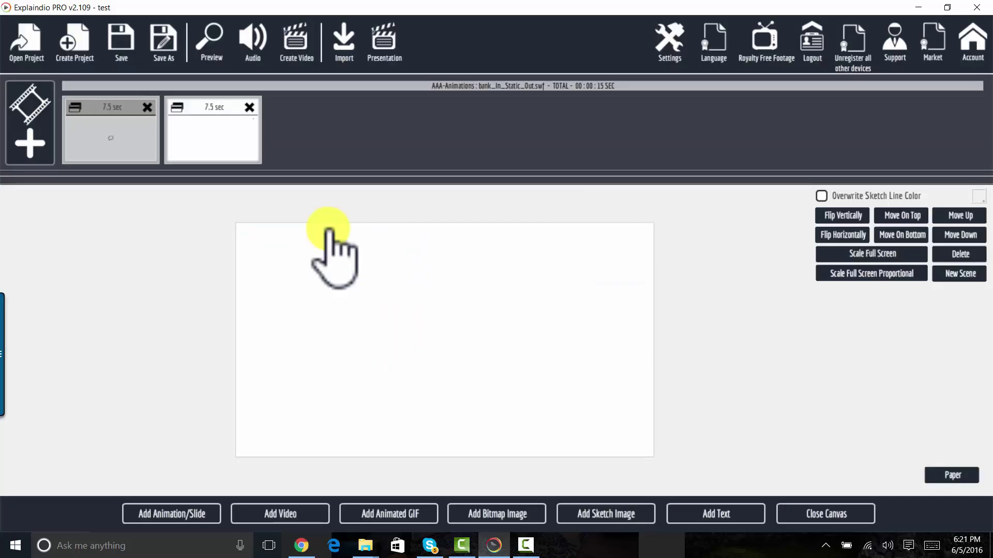
left_click(190, 519)
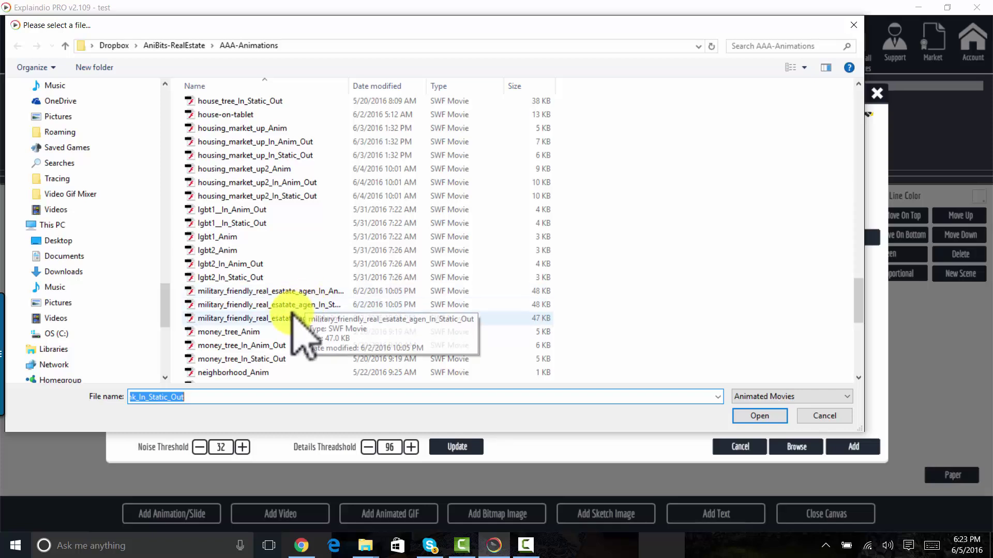
left_click(288, 305)
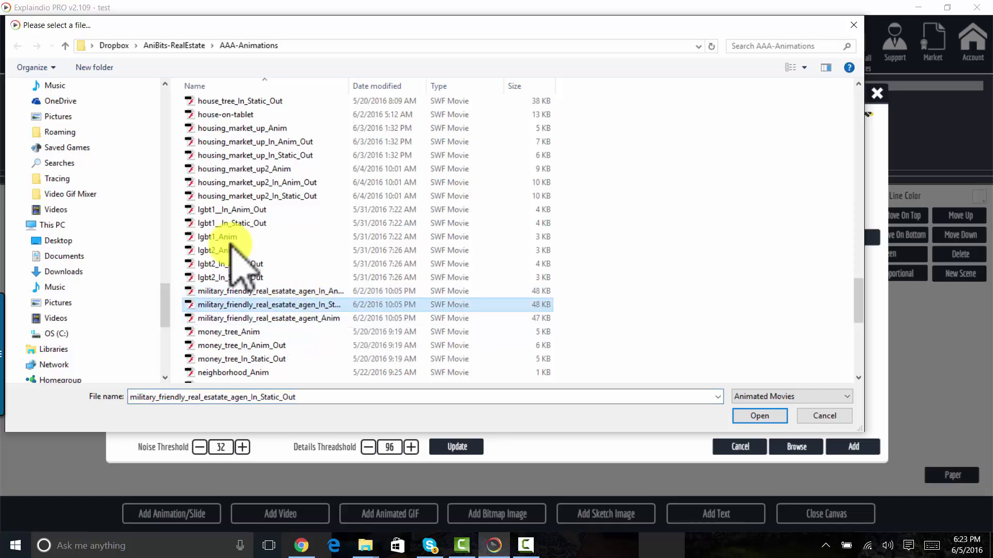
left_click(761, 417)
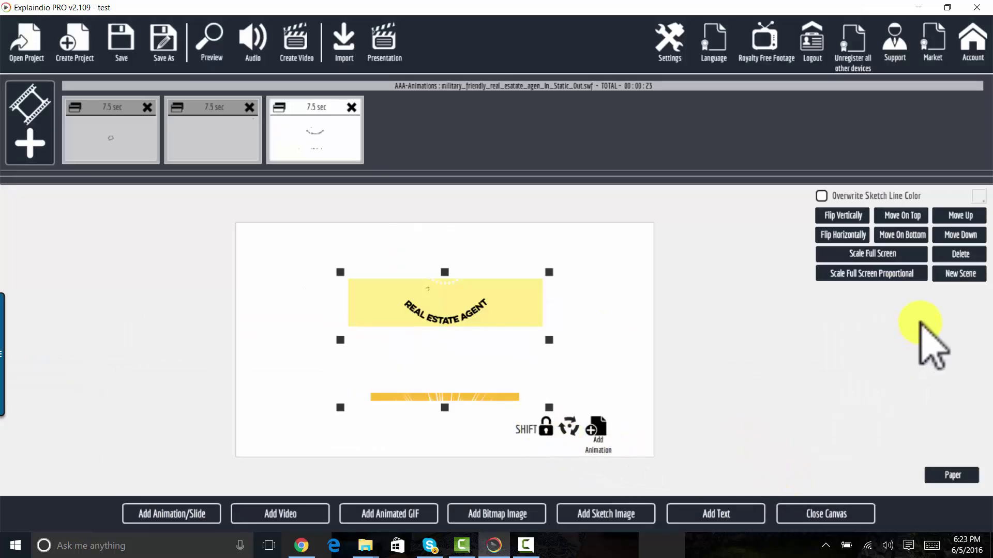
- Scale the military-friendly badge to full screen proportionally and preview the third scene
left_click(889, 273)
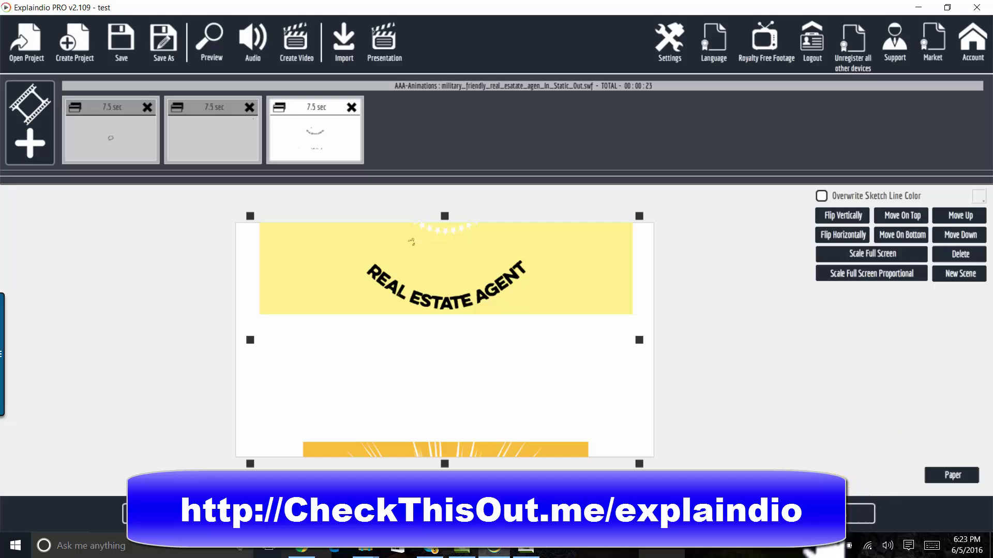
left_click(858, 514)
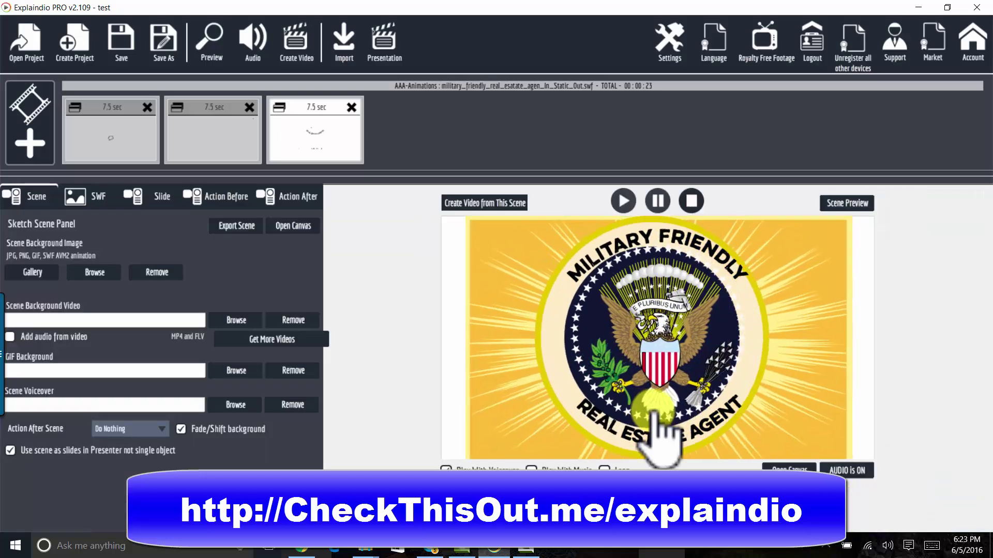
left_click(85, 197)
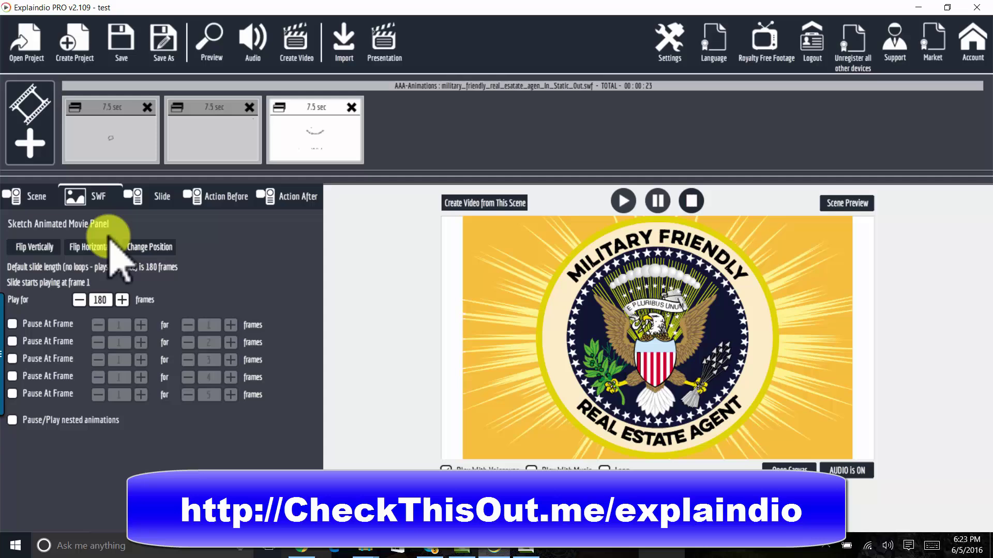
left_click(844, 203)
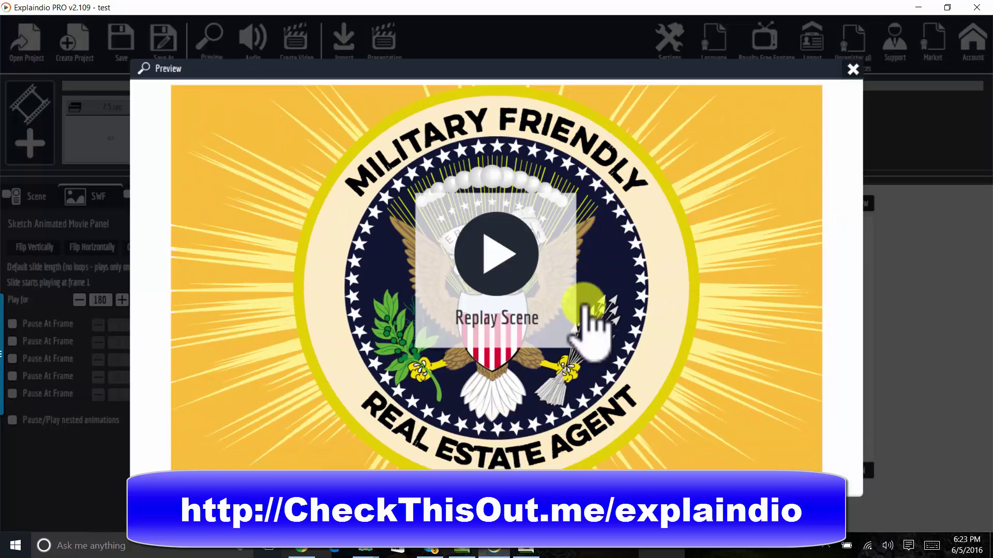